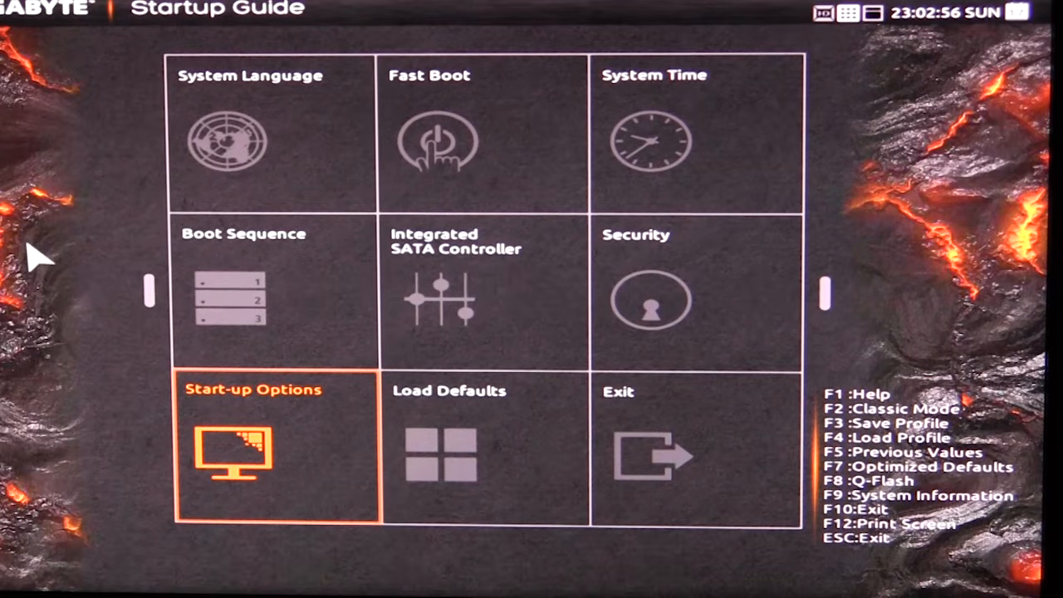
Review the System Language, Fast Boot and System Time options in the Startup Guide, returning to the overview after each.
click(240, 166)
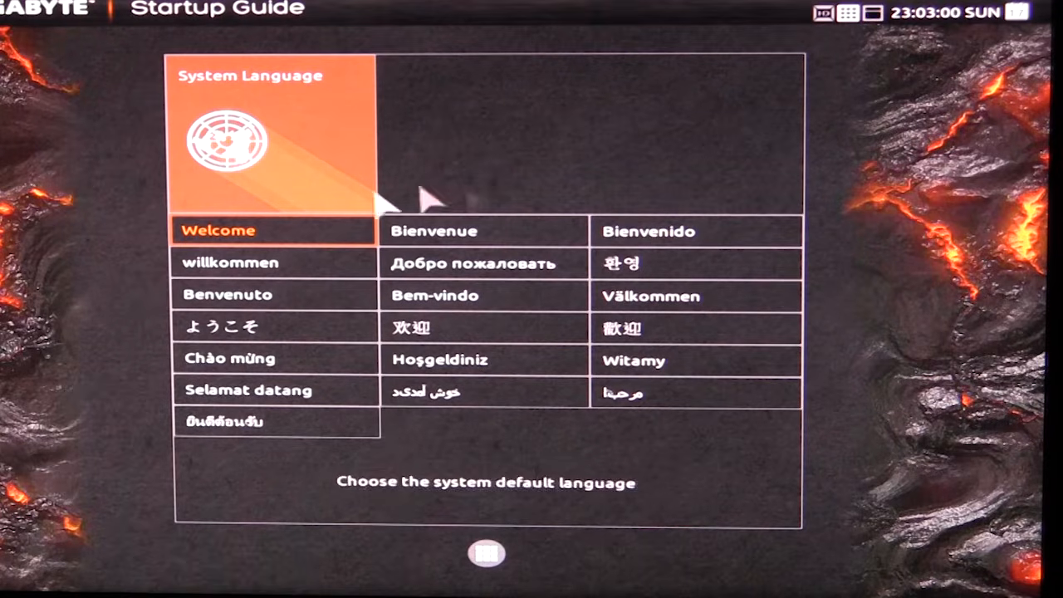
click(487, 553)
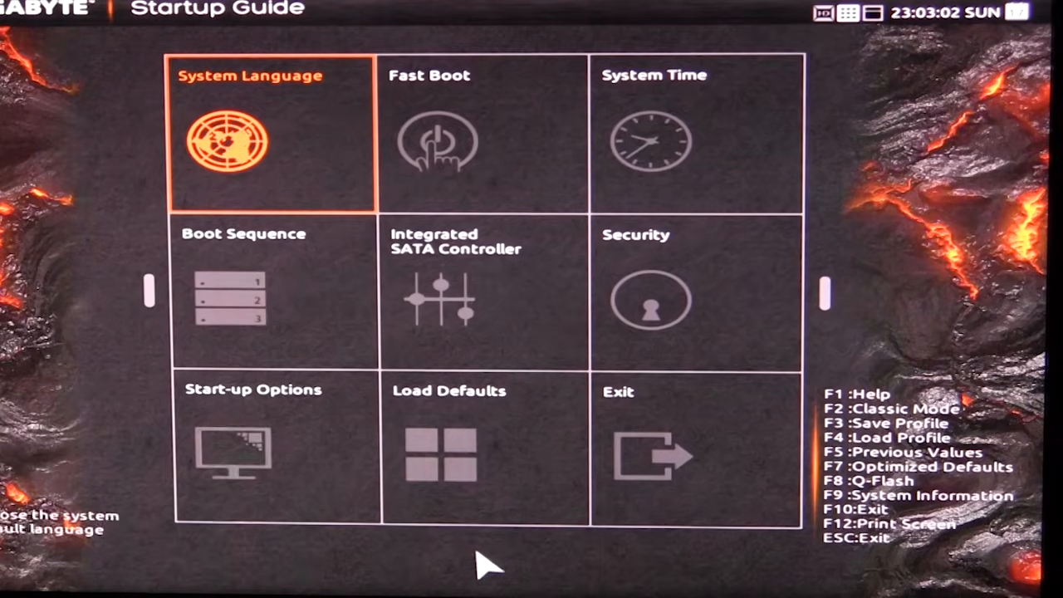
click(490, 105)
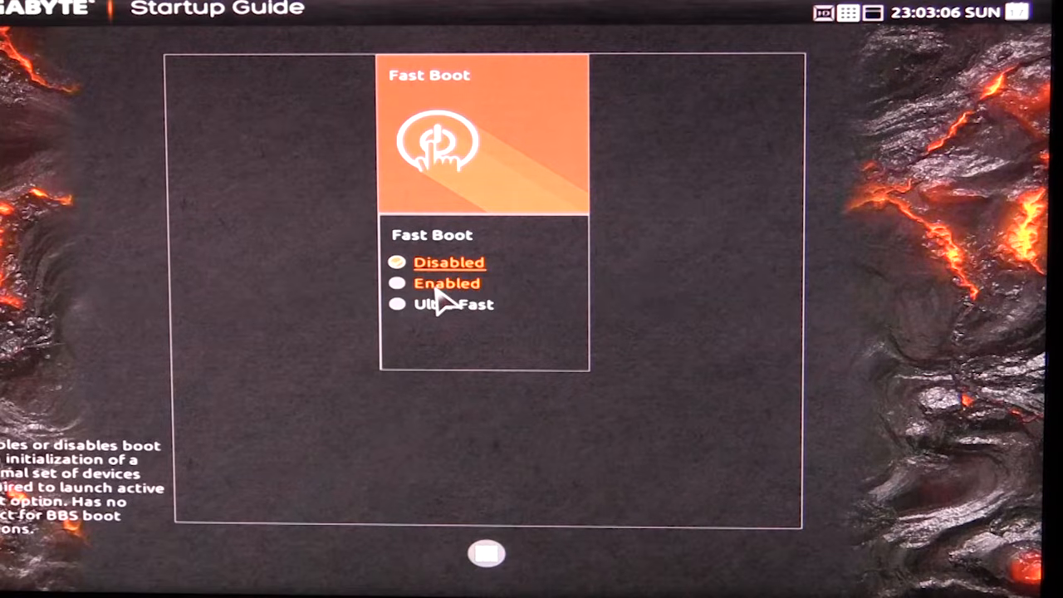
click(490, 556)
click(694, 158)
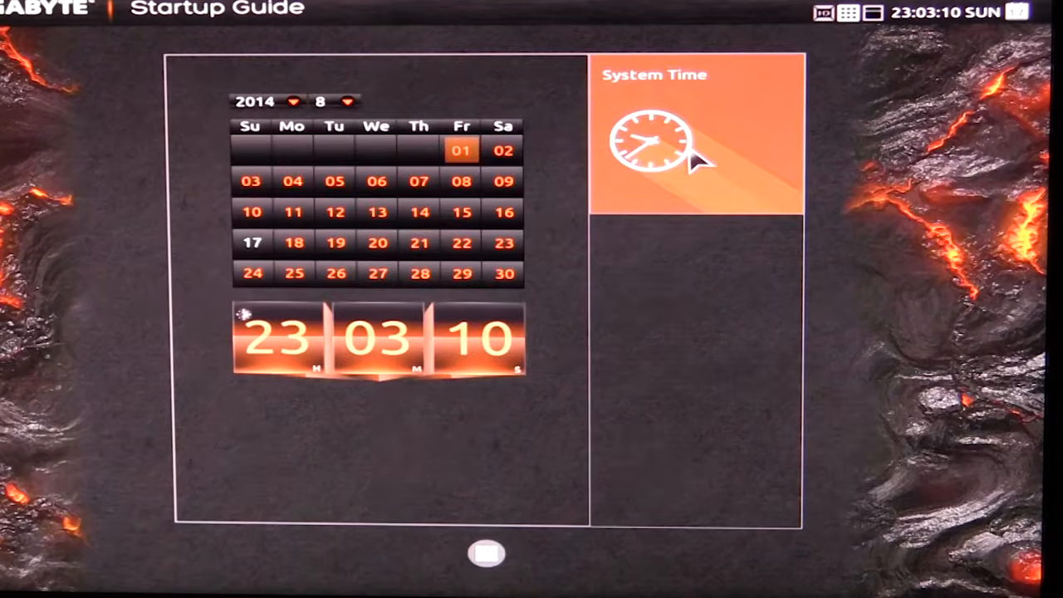
click(487, 555)
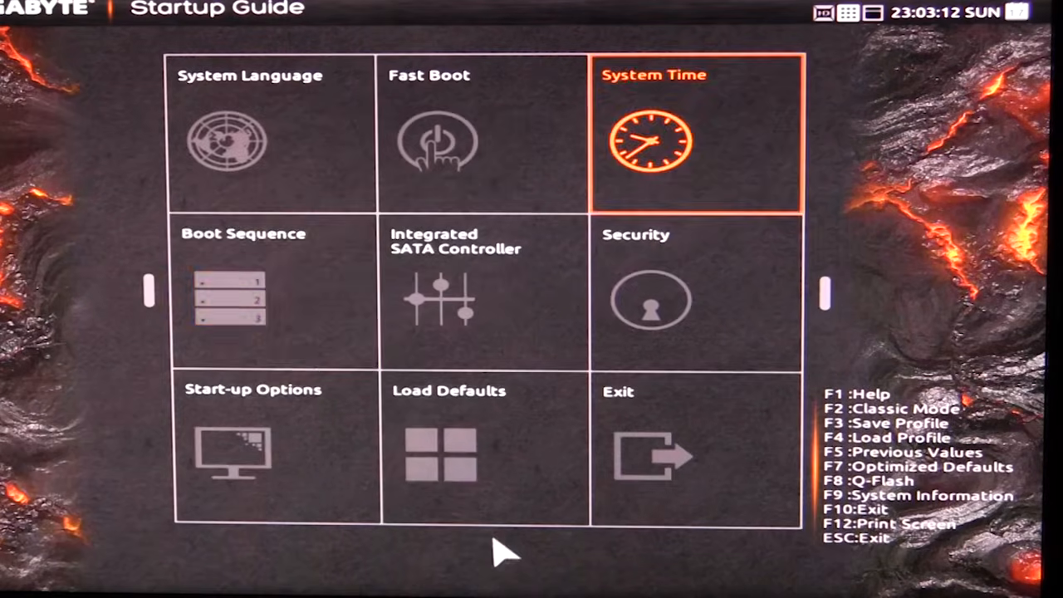
Check the Boot Sequence drive order and the Integrated SATA Controller options, including the SATA mode selection.
click(264, 330)
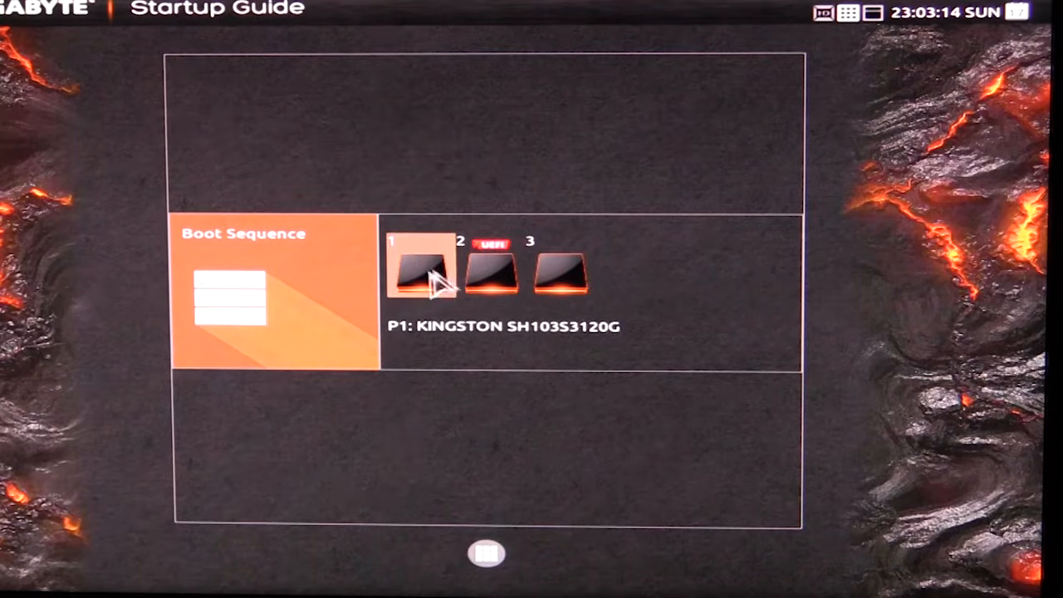
click(486, 555)
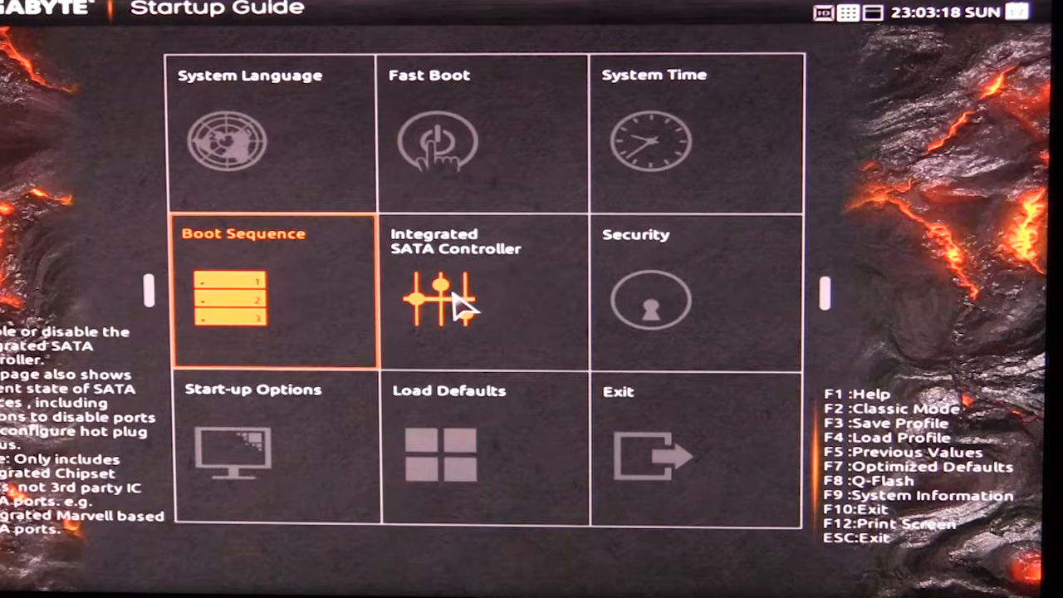
click(461, 307)
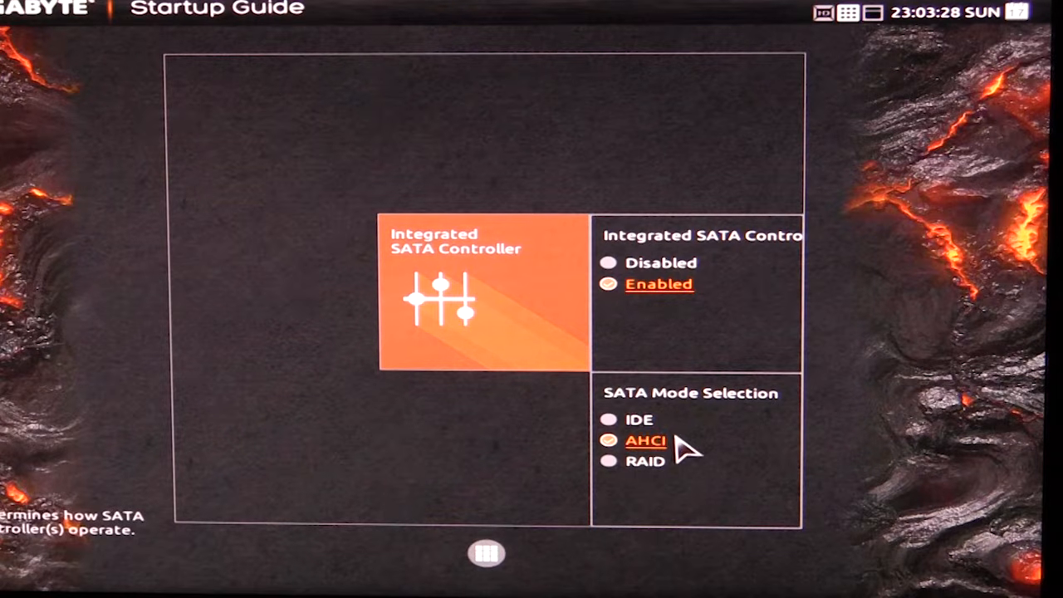
click(487, 555)
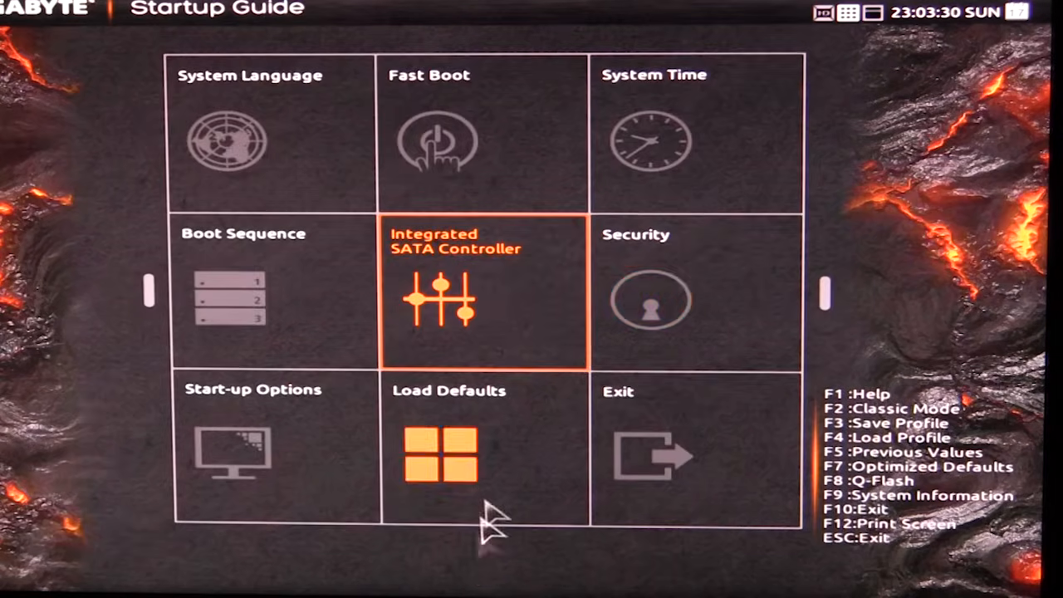
Look over the Security password options and the Start-up Options for the preferred BIOS setup style, returning to the overview.
click(652, 309)
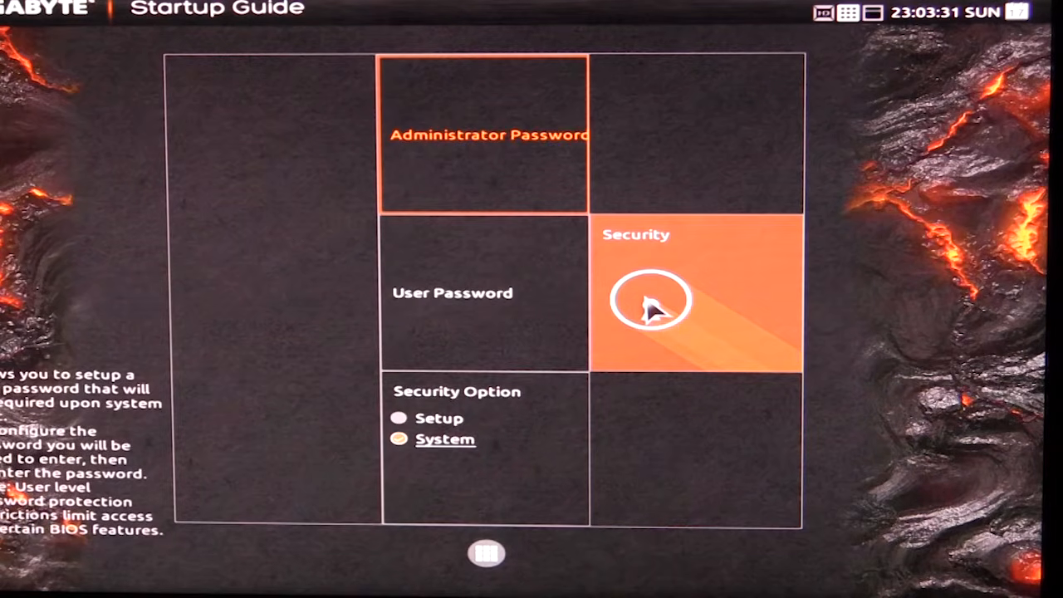
click(483, 558)
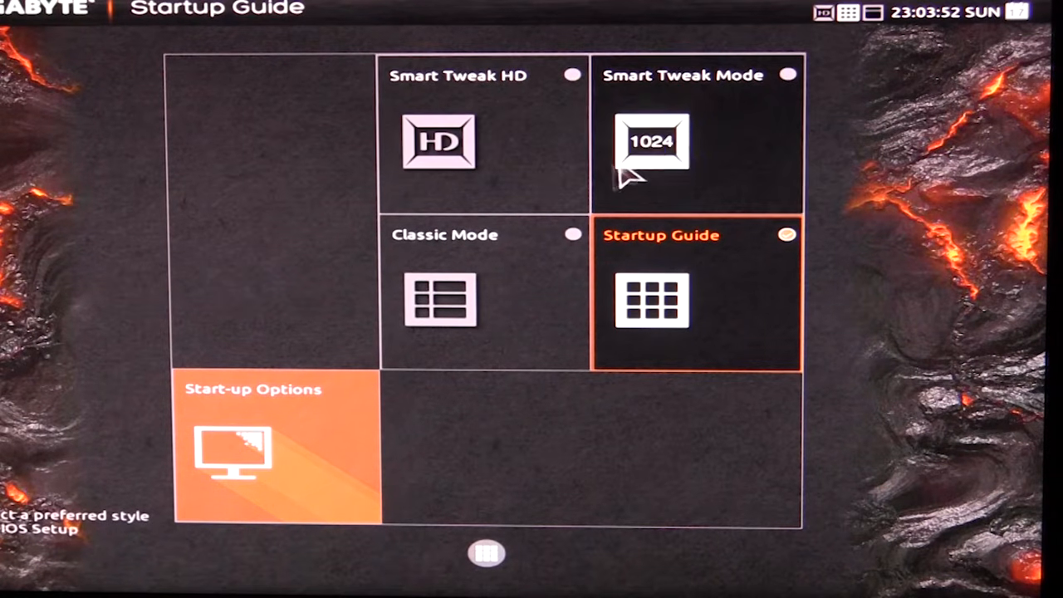
click(488, 555)
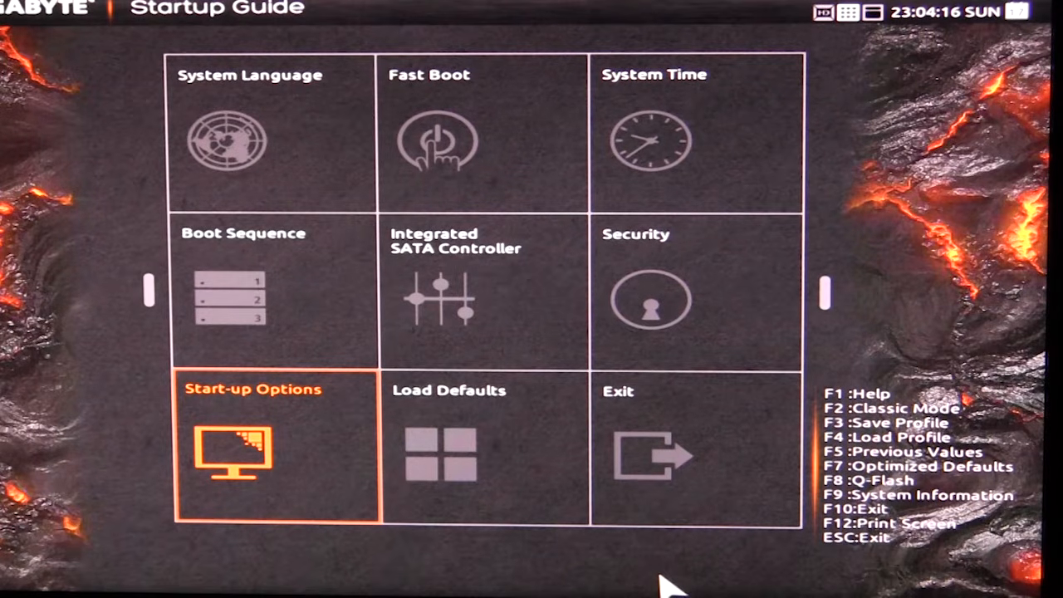
Leave the Startup Guide for the Smart Tweak interface and examine the Frequency and Advanced CPU Core Settings.
key(F2)
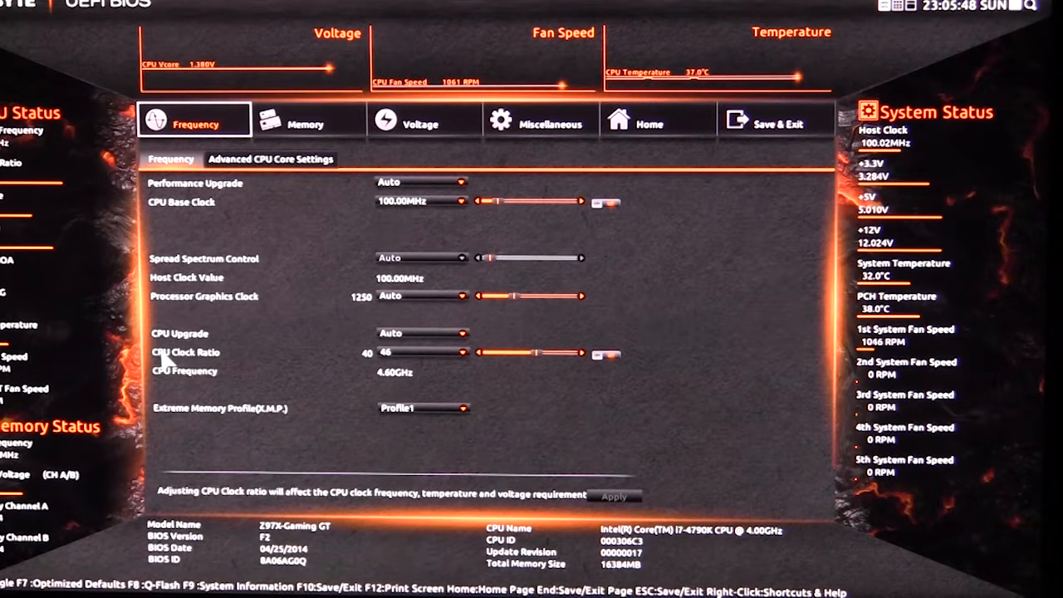
click(277, 162)
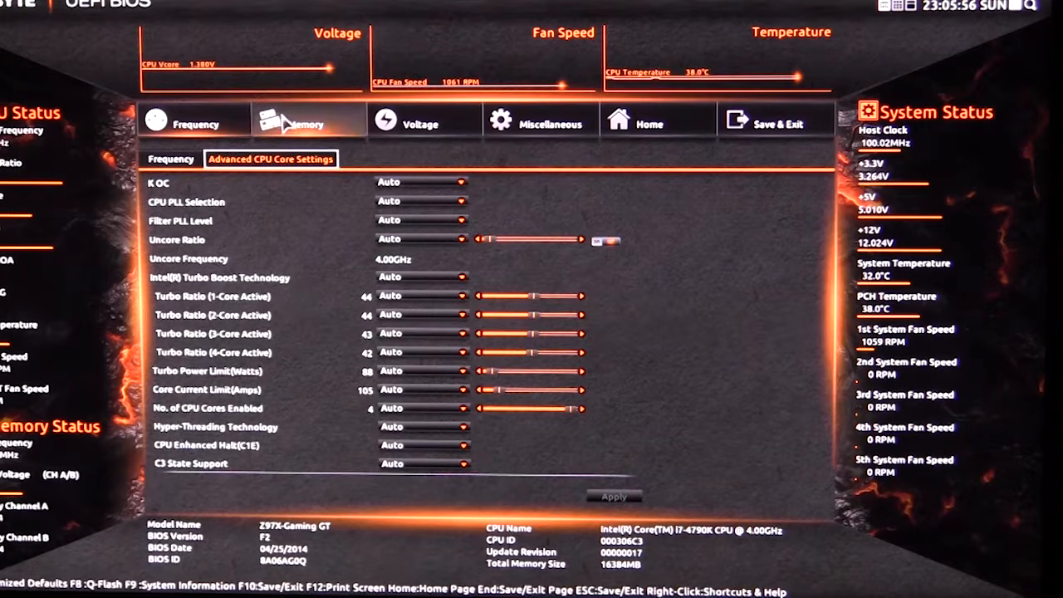
Examine the main memory settings and the Channel A and Channel B memory sub timings.
click(306, 121)
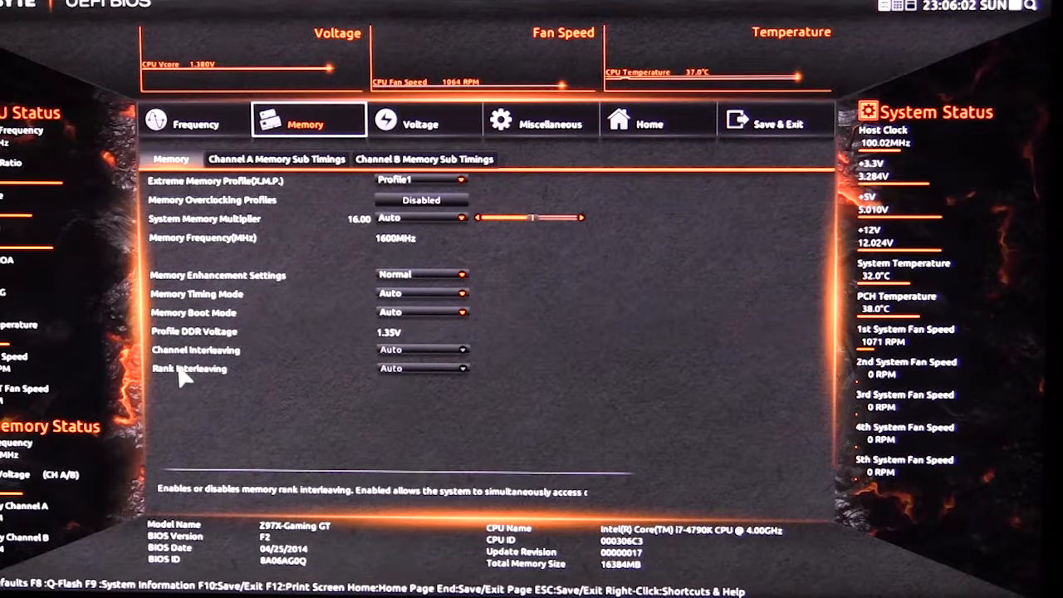
click(238, 162)
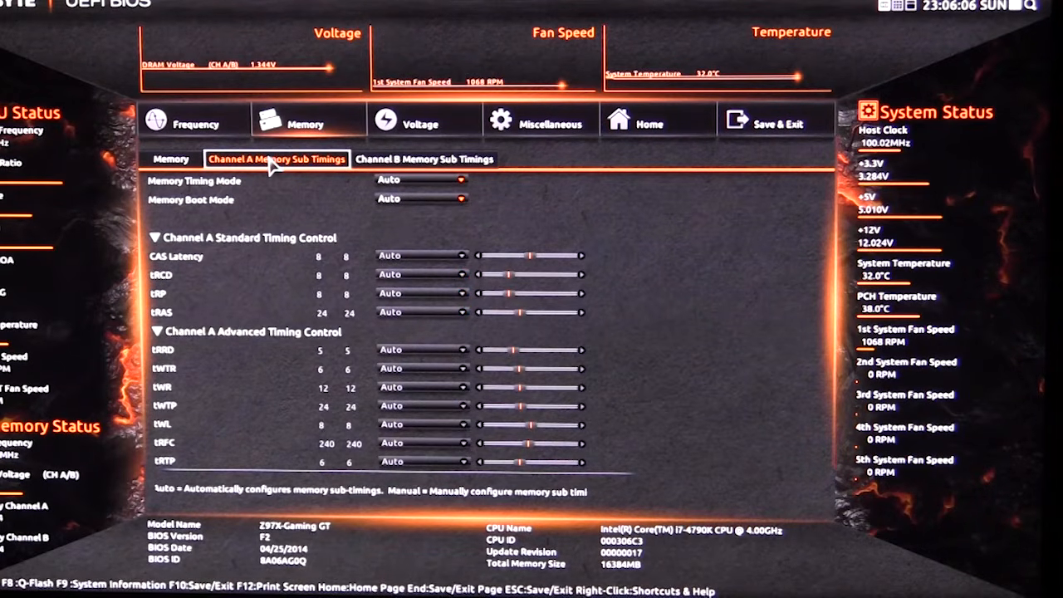
click(379, 165)
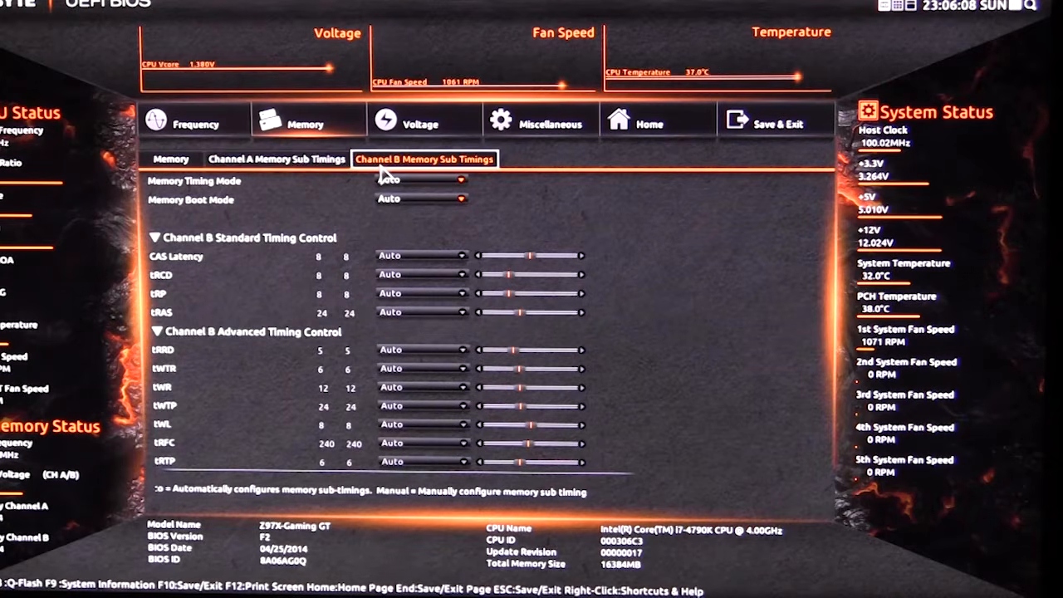
click(310, 166)
Go through the voltage settings: advanced power, CPU core voltage, chipset voltage and memory voltage.
click(387, 122)
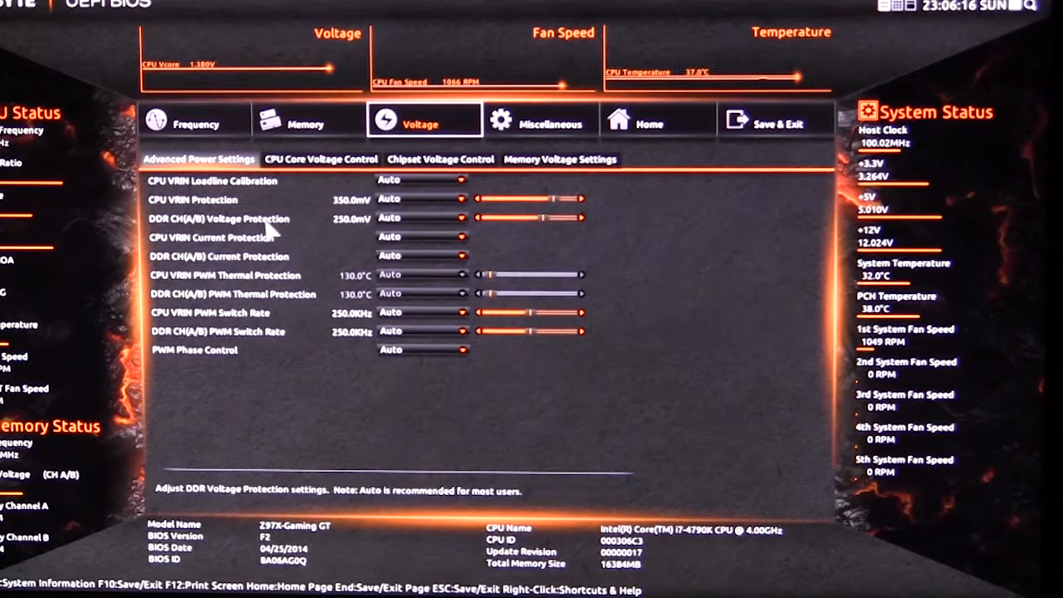
click(318, 166)
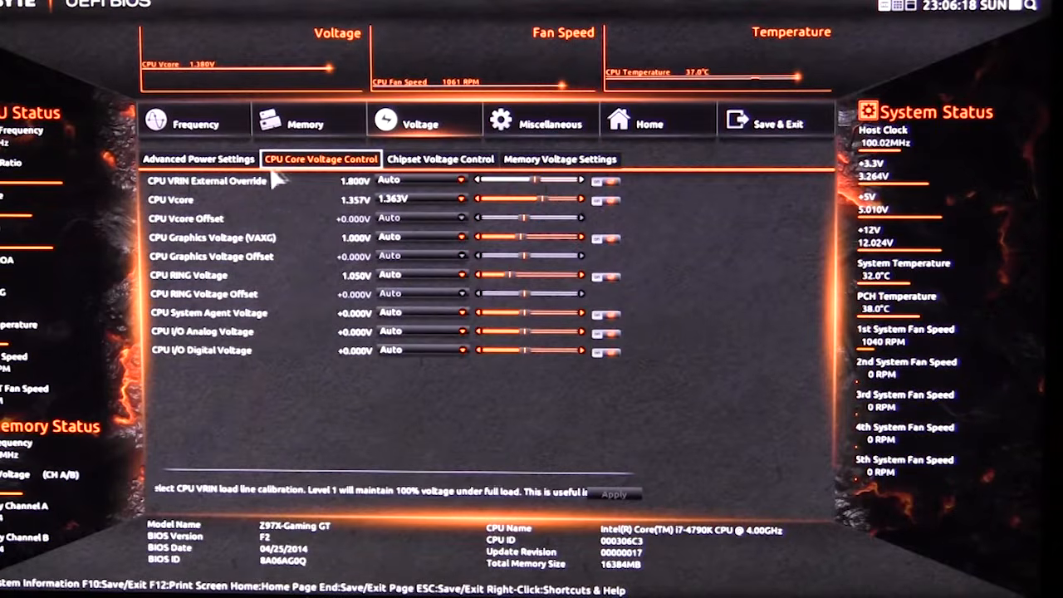
click(462, 158)
click(581, 160)
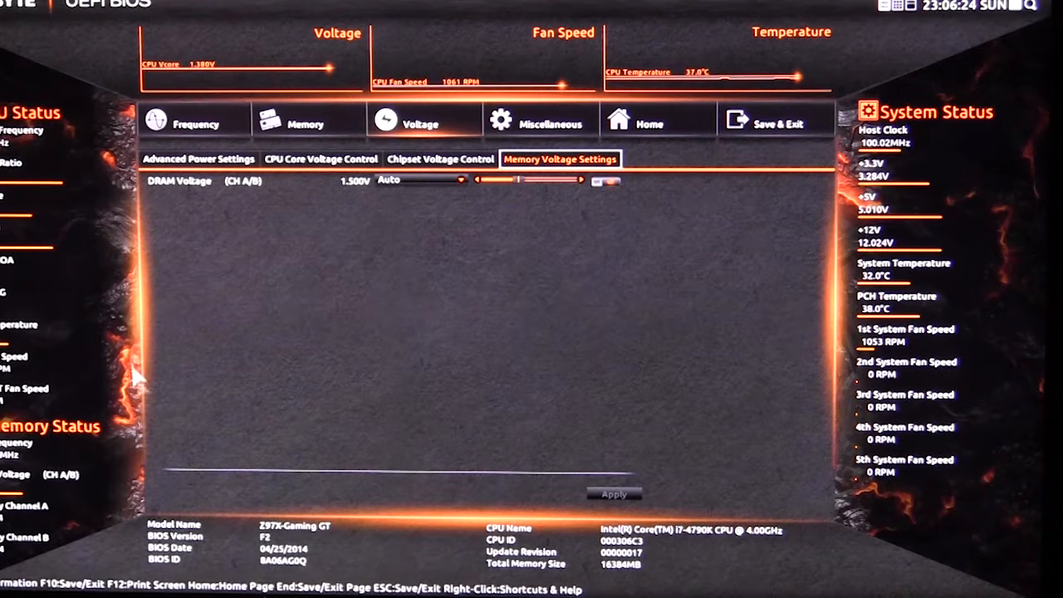
Review the Miscellaneous settings and the full PC Health Status list of warnings and fan speed controls.
click(511, 126)
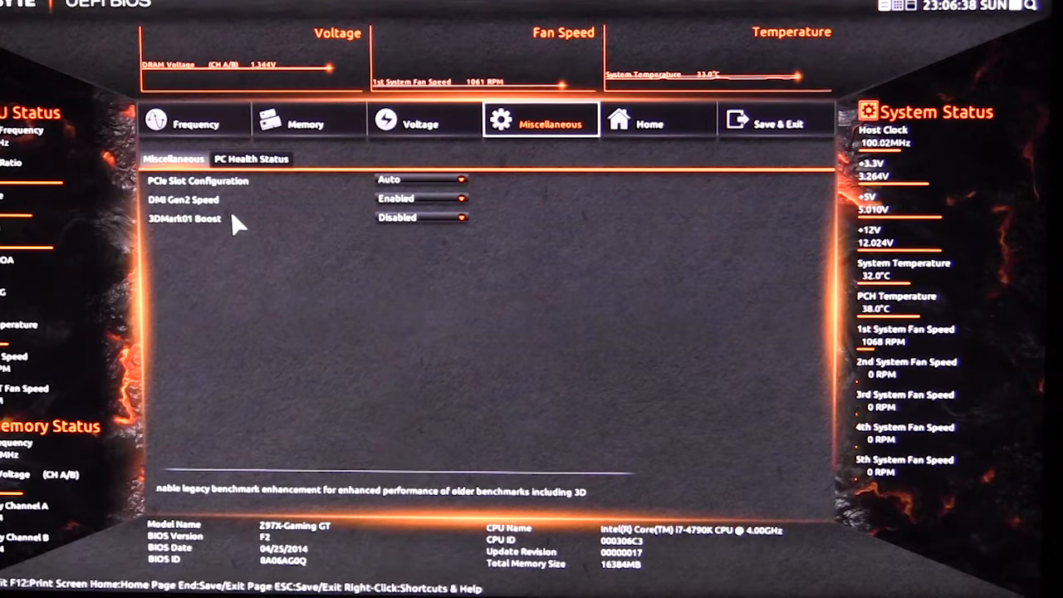
click(251, 159)
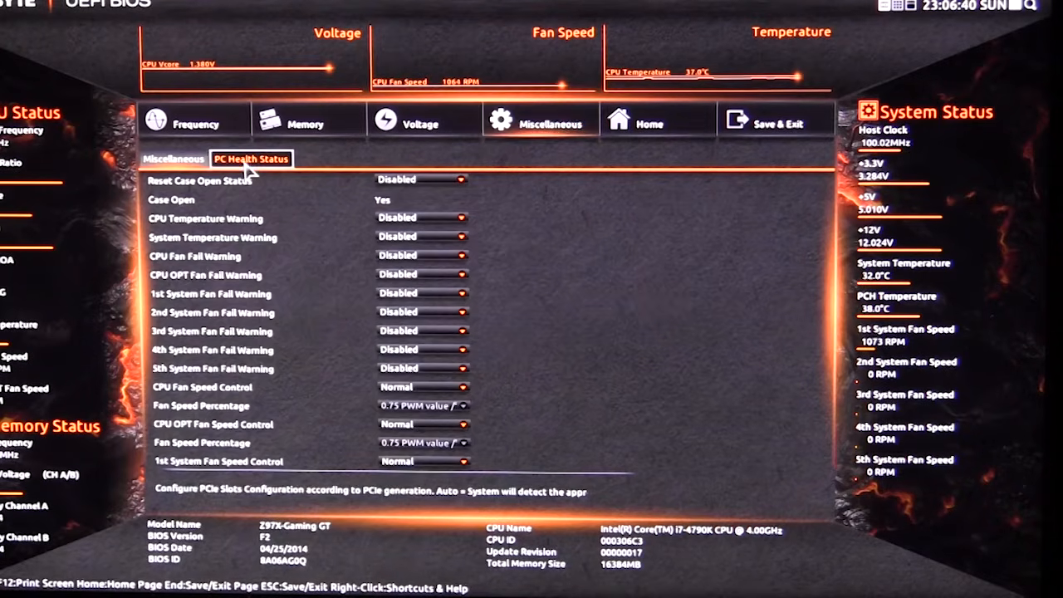
scroll(600, 344, down, 5)
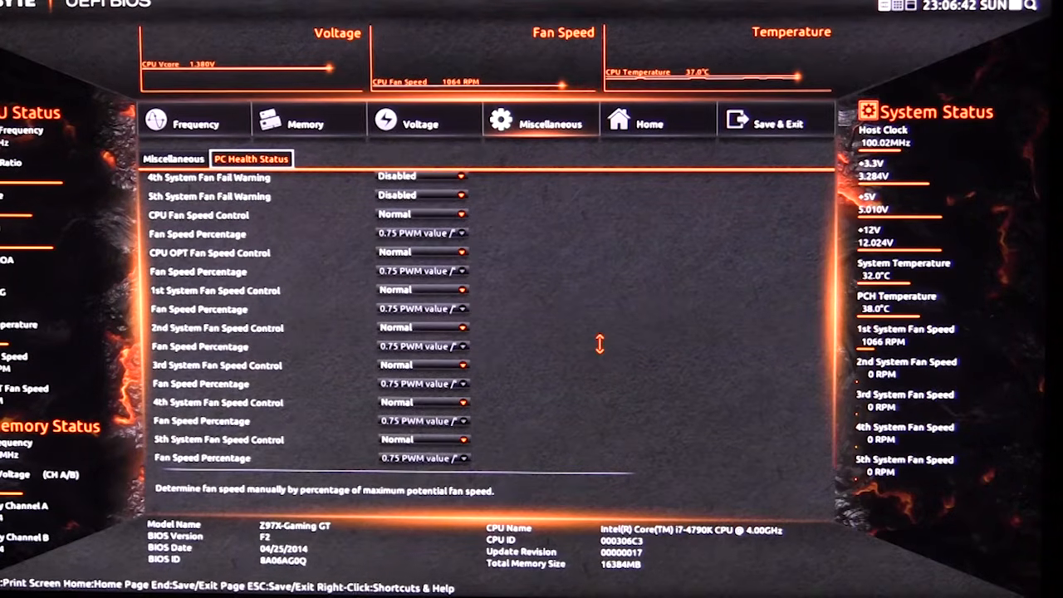
scroll(599, 346, up, 5)
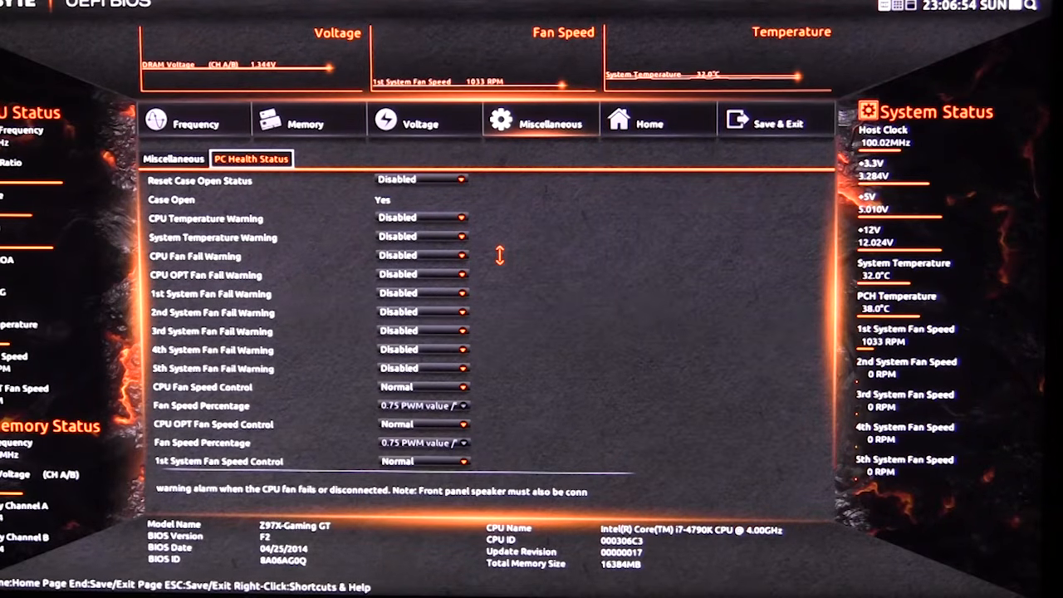
Open the Home section and review its Performance and Standard pages.
click(623, 131)
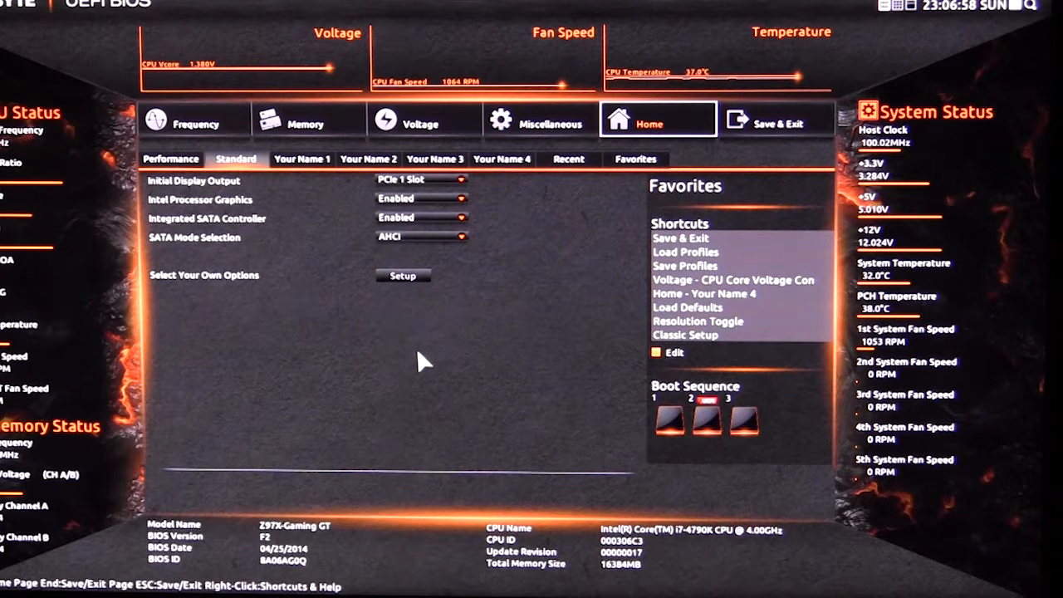
click(162, 159)
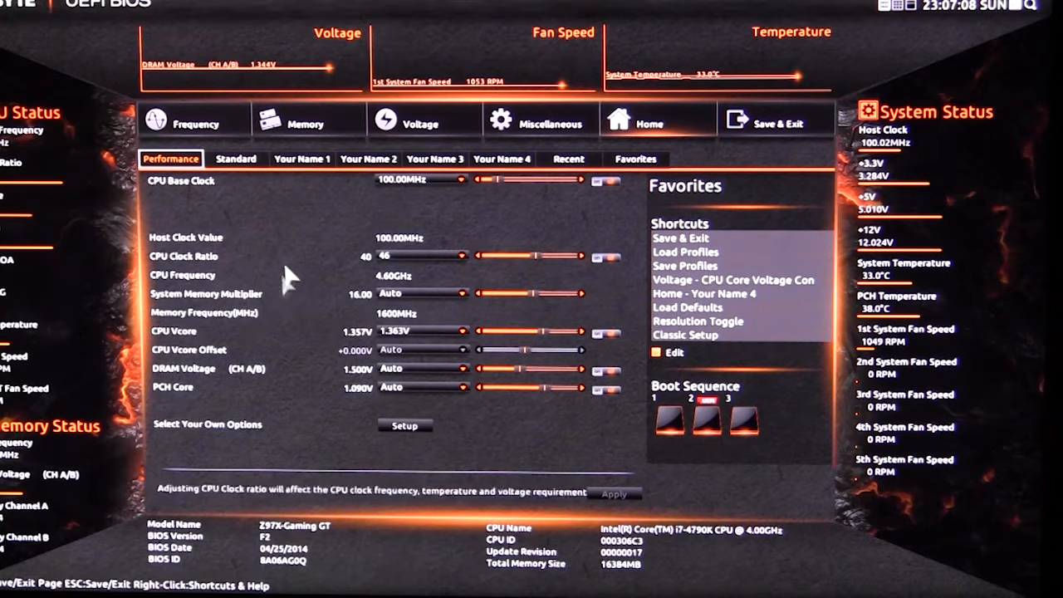
click(238, 160)
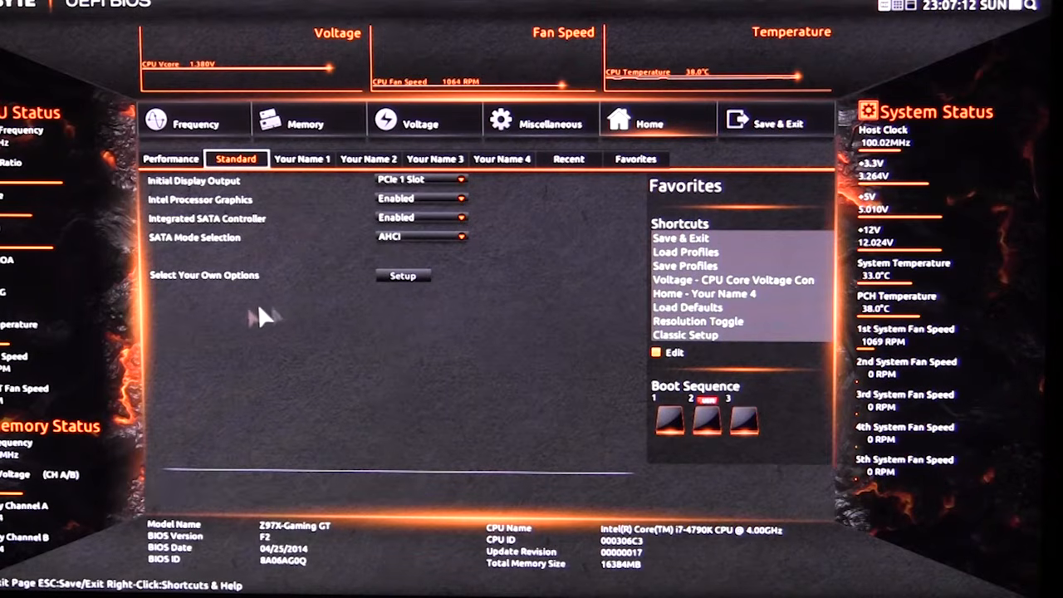
View the four customizable Your Name pages, followed by the Recent and Favorites pages of the Home section.
click(306, 162)
click(355, 160)
click(436, 162)
click(480, 163)
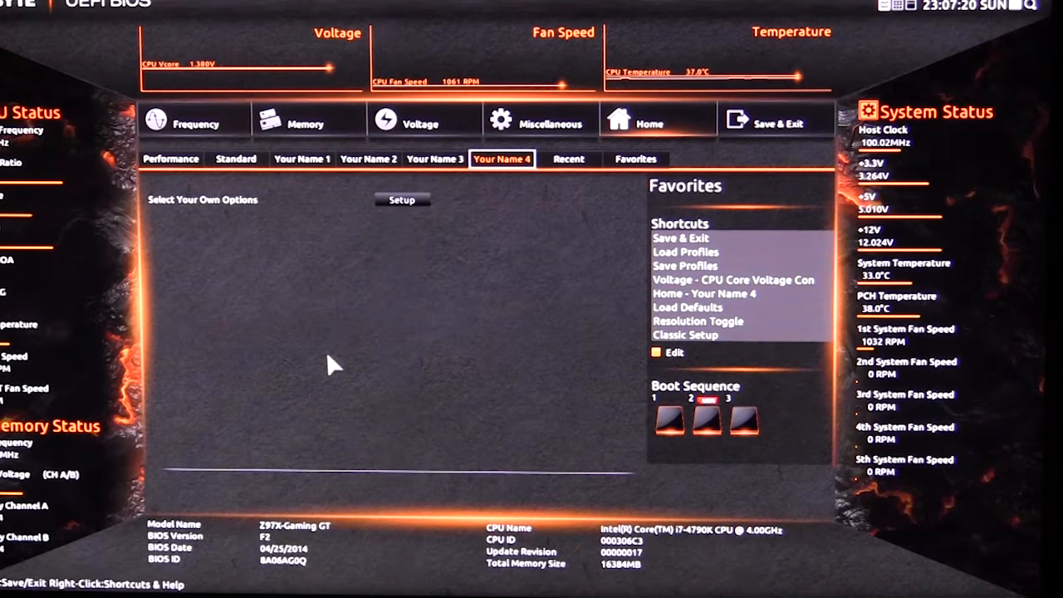
click(583, 159)
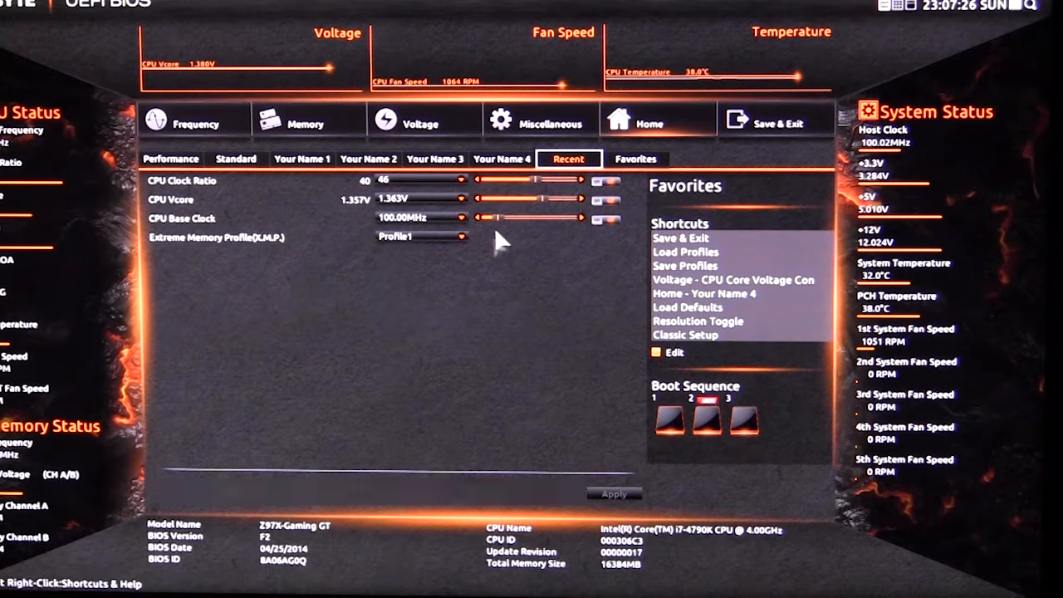
click(642, 159)
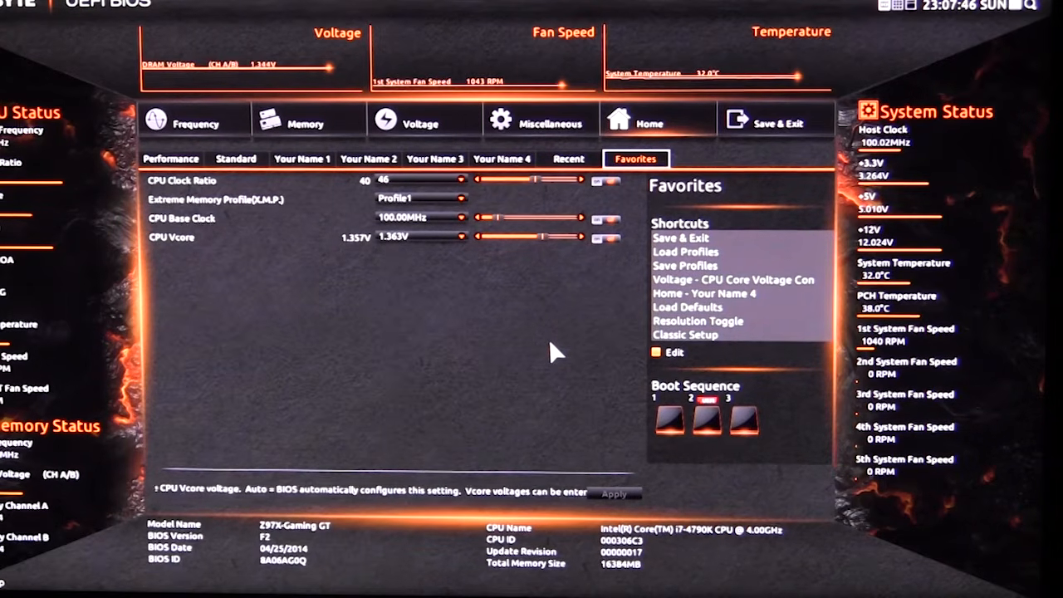
Cycle the BIOS interface through the Startup Guide to Classic Mode.
key(F2)
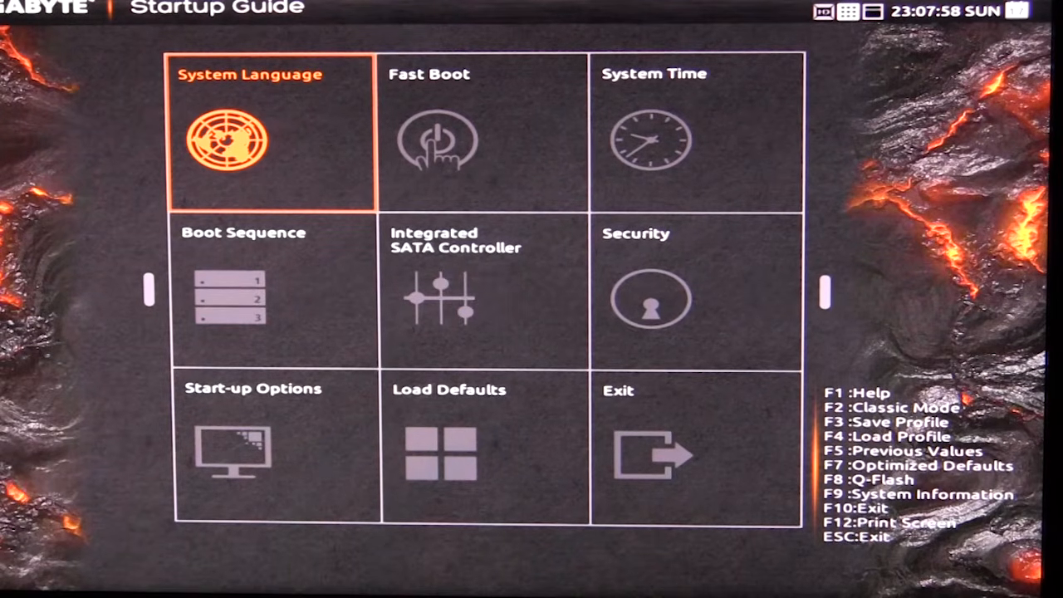
key(F2)
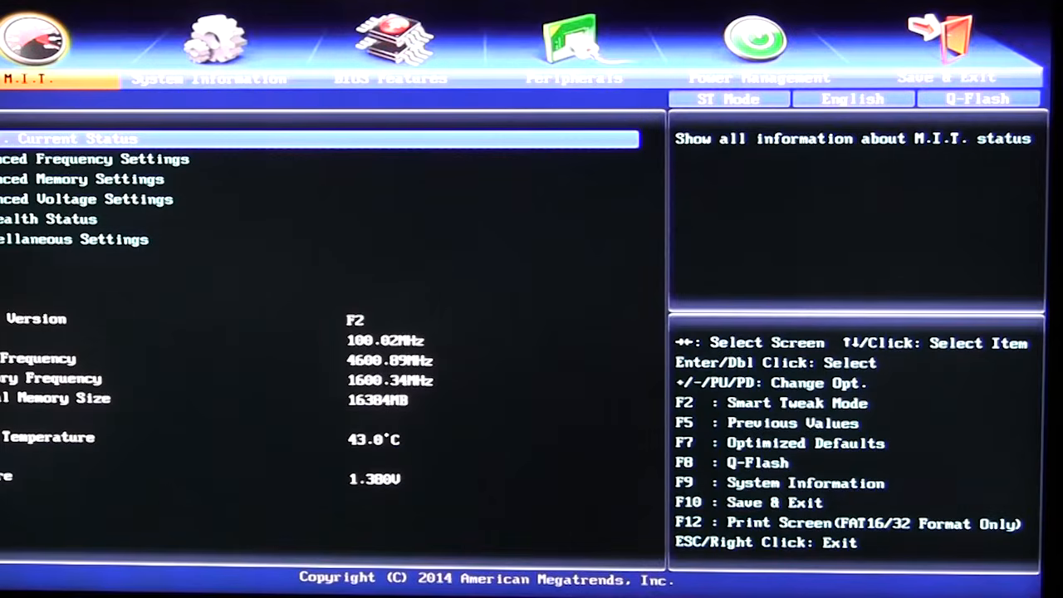